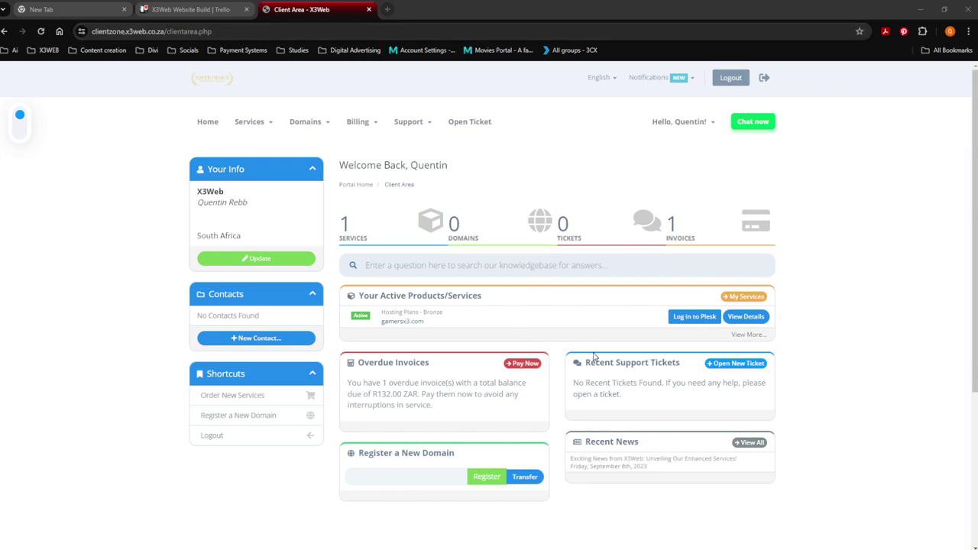
Log in to Plesk from the client area and expand the details of the gamersx3.com domain
click(683, 323)
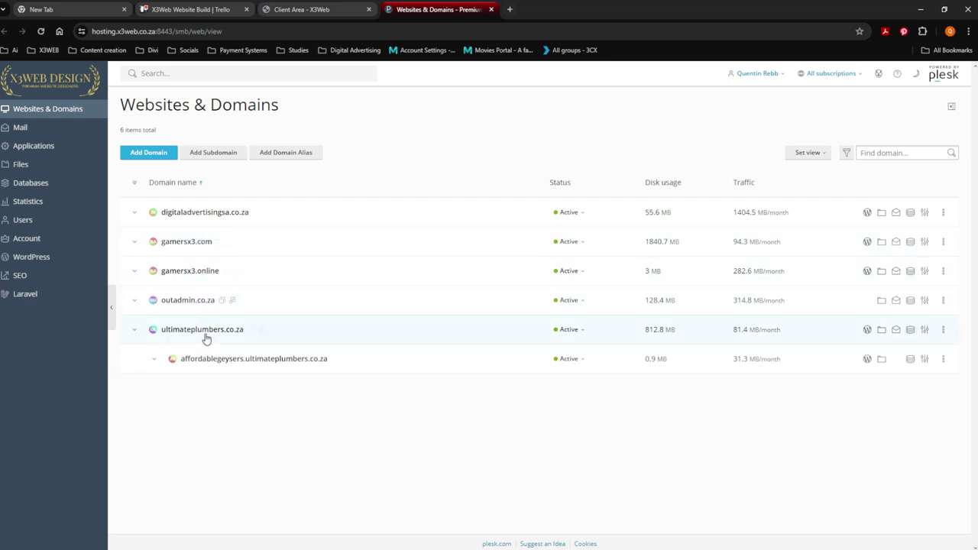
click(188, 244)
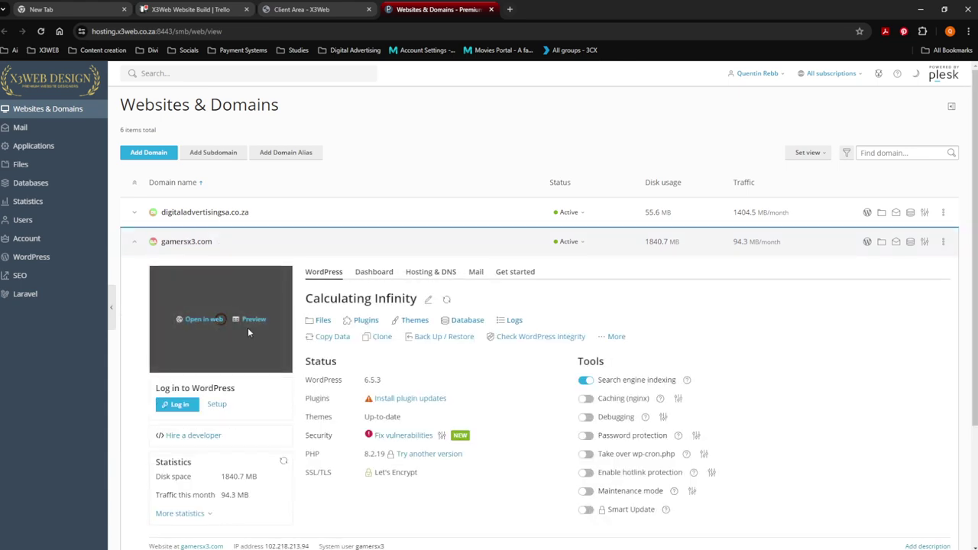
scroll(509, 312, down, 1)
scroll(511, 310, down, 1)
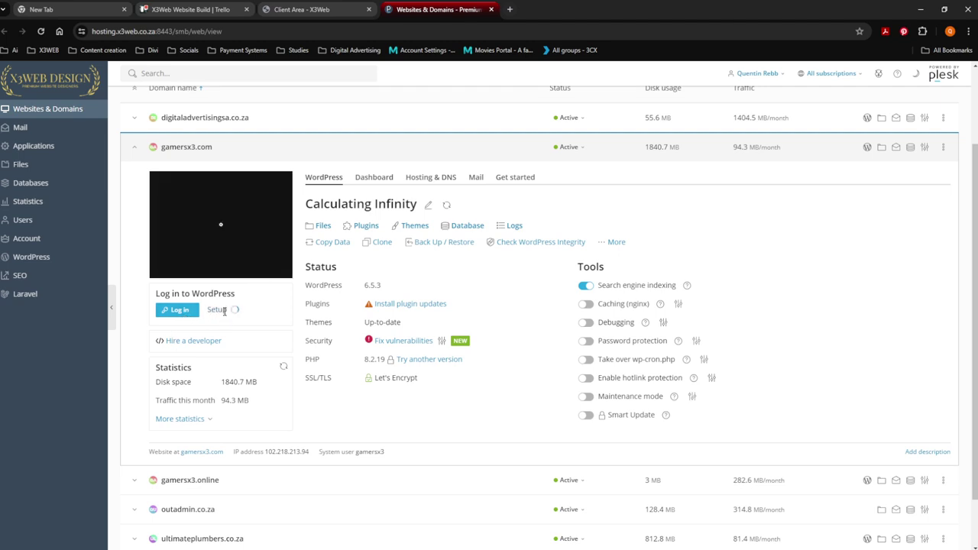
Examine the WordPress login setup of gamersx3.com and its Dashboard, Hosting & DNS and Mail options, including the mail accounts
click(220, 310)
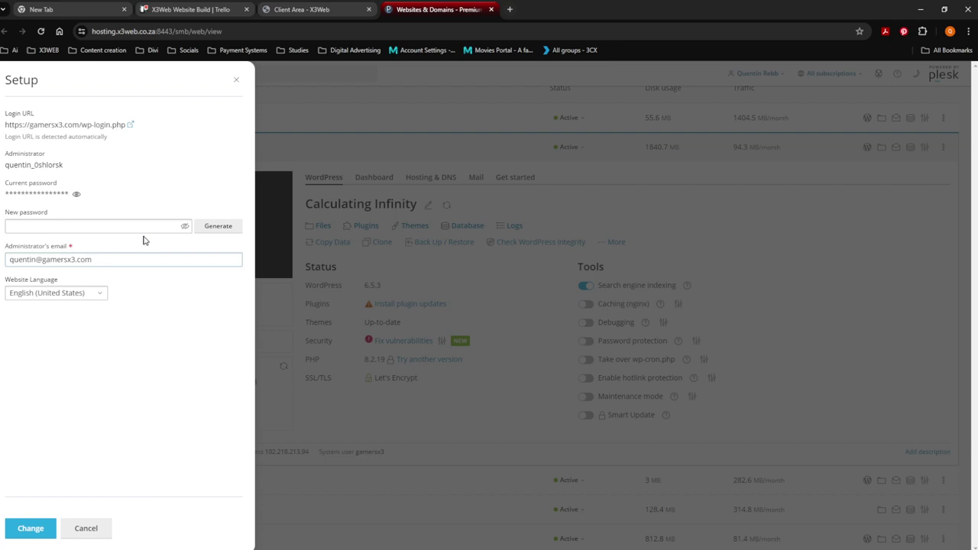
click(236, 81)
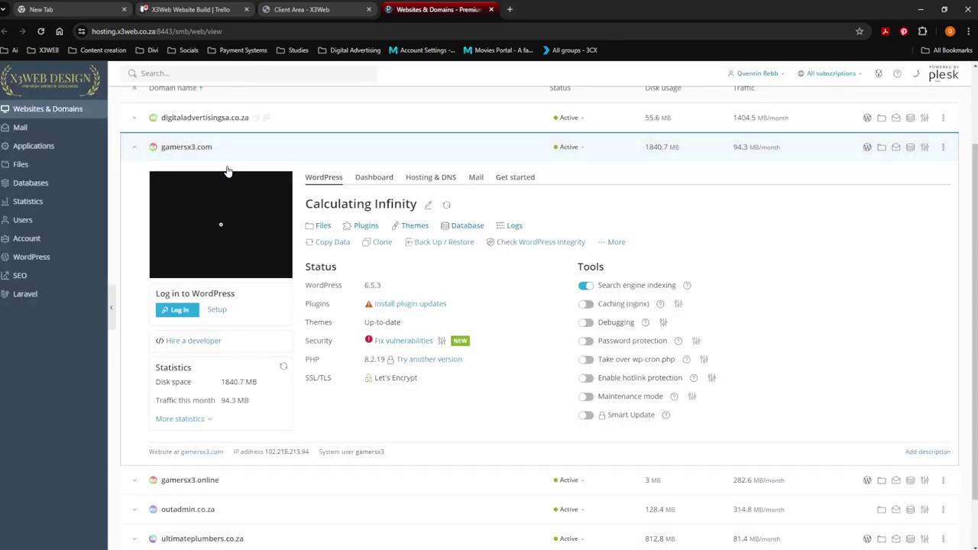
click(372, 179)
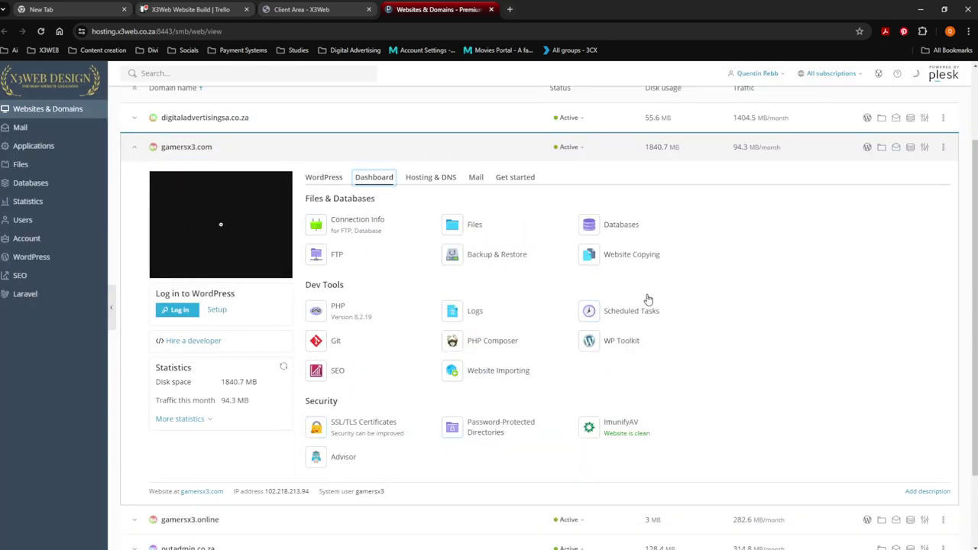
click(440, 183)
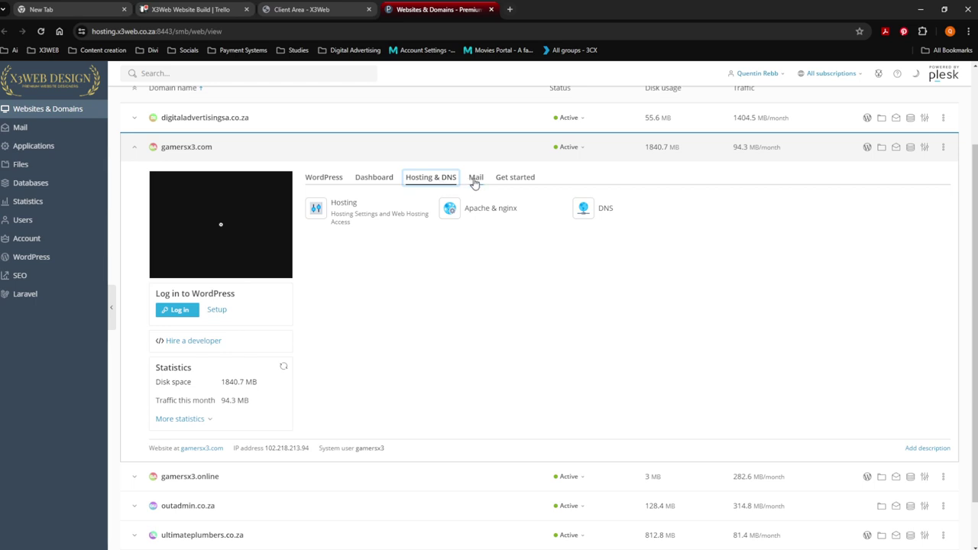
click(475, 182)
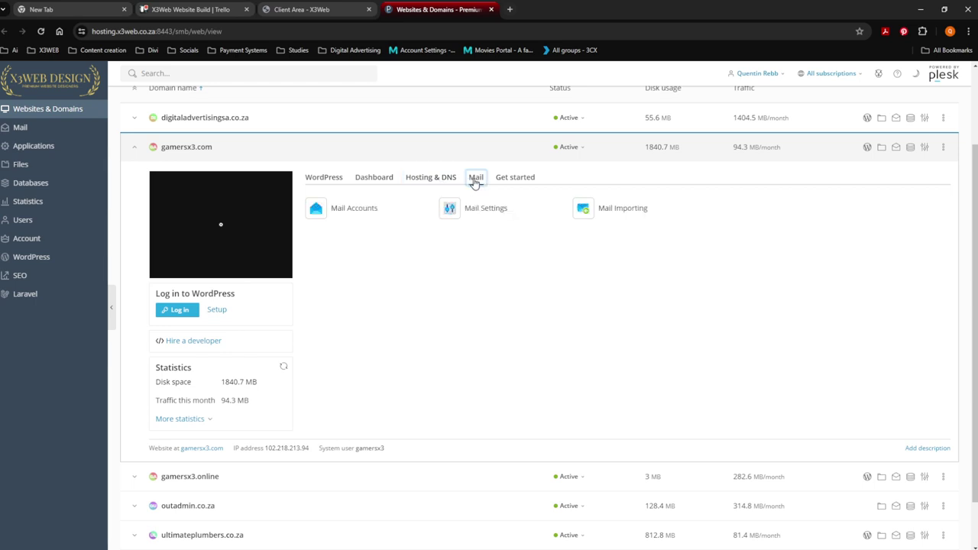
click(345, 214)
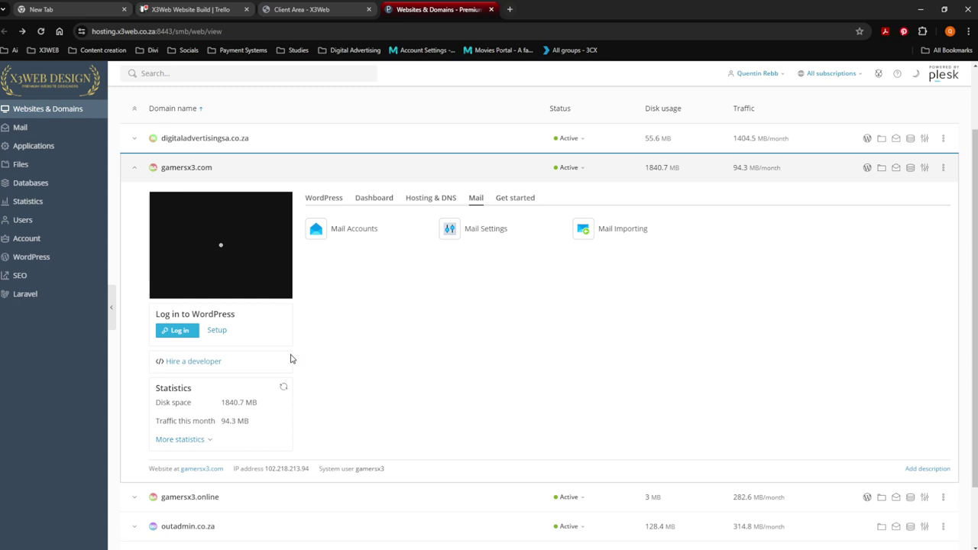
Log in to the WordPress admin of gamersx3.com and dismiss the six topmost dashboard notices, through the EWWW Image Optimizer review request
click(319, 200)
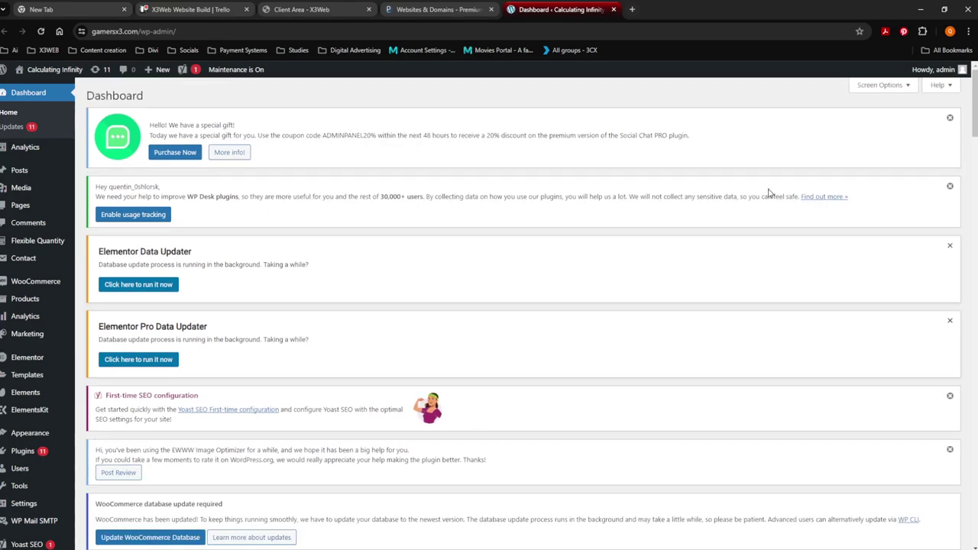
click(950, 118)
click(949, 121)
click(950, 120)
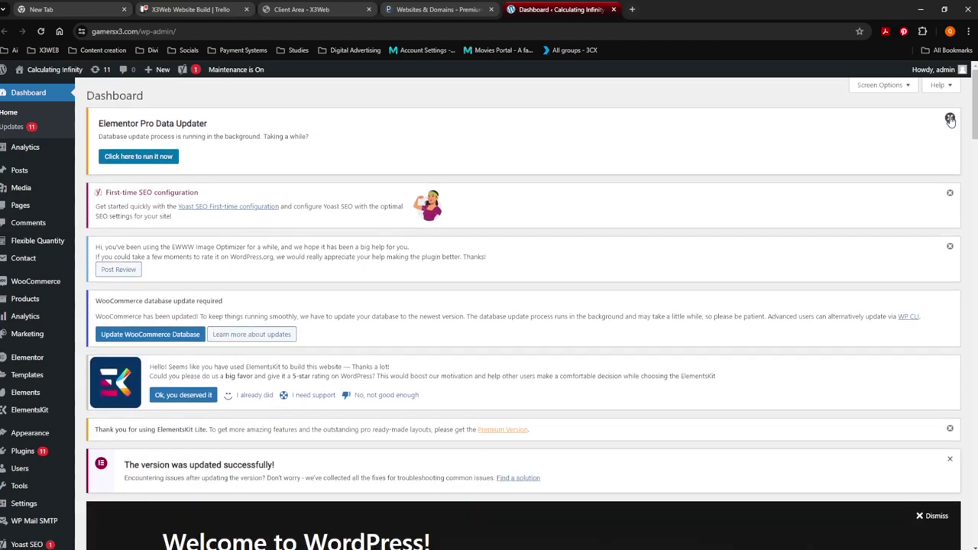
click(950, 120)
click(951, 120)
click(951, 120)
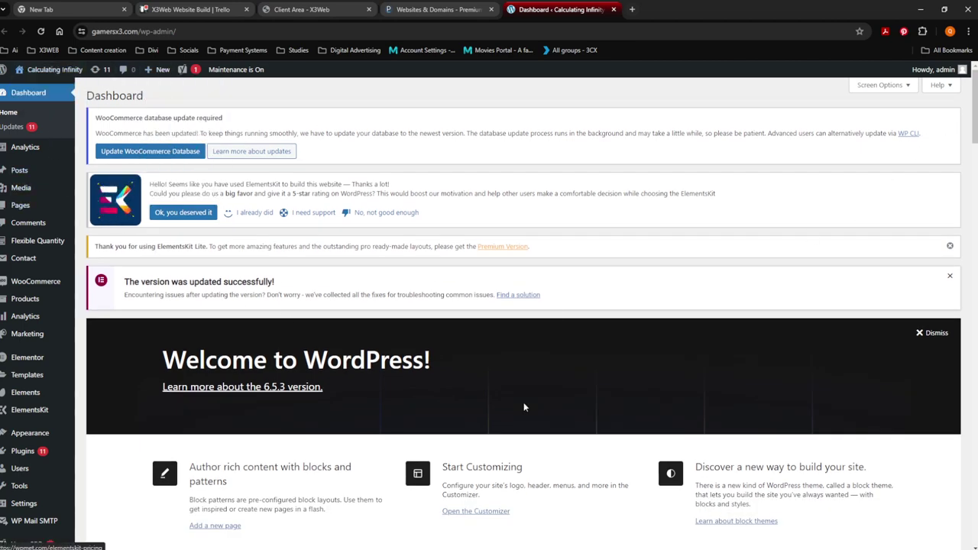
Look over the dashboard widgets and visit the live Calculating Infinity site to view its home page
scroll(372, 396, down, 3)
scroll(373, 397, down, 4)
scroll(372, 397, up, 1)
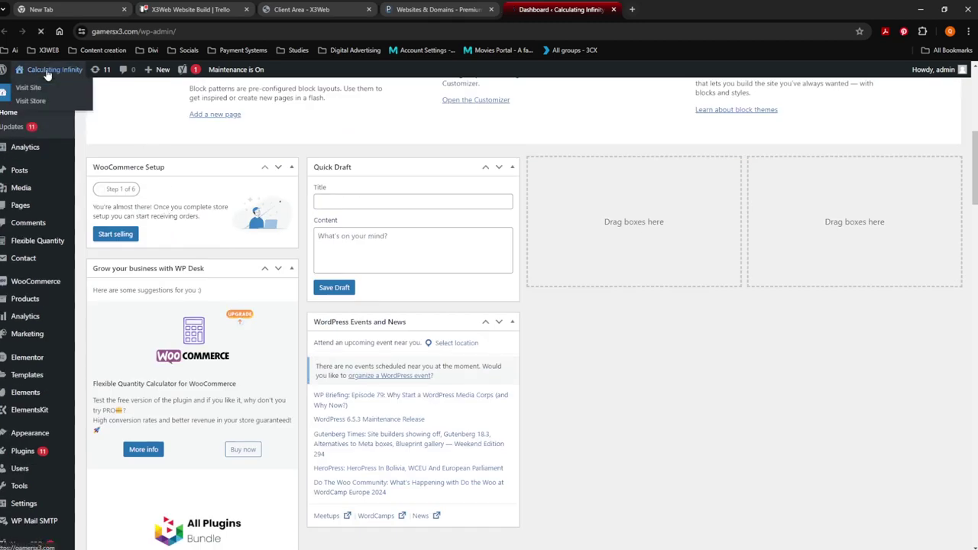
click(53, 69)
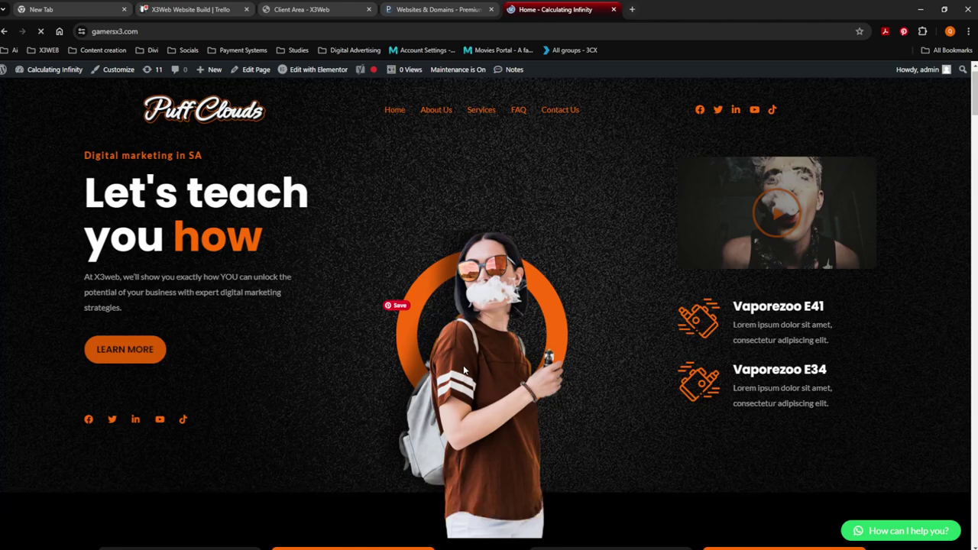
scroll(463, 365, down, 5)
scroll(463, 370, up, 3)
scroll(458, 364, up, 2)
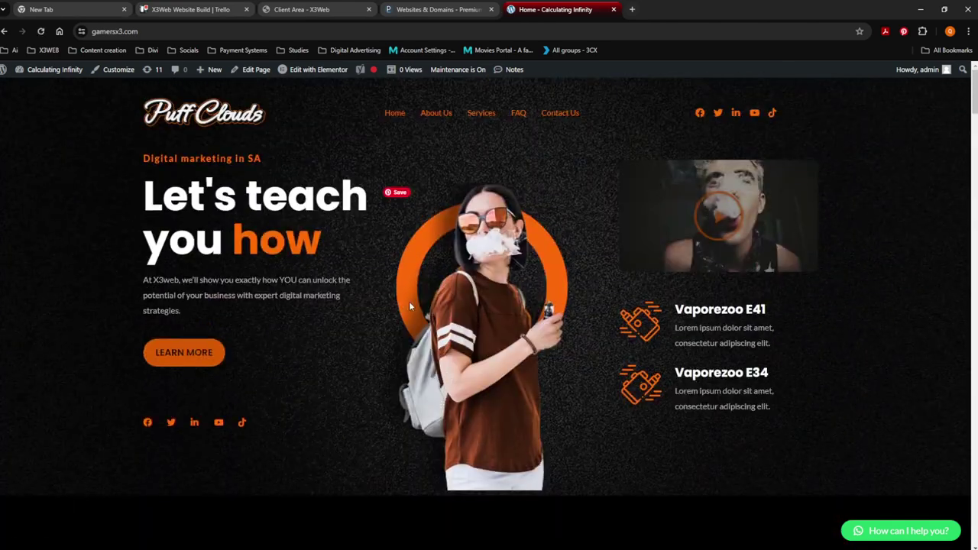
click(437, 9)
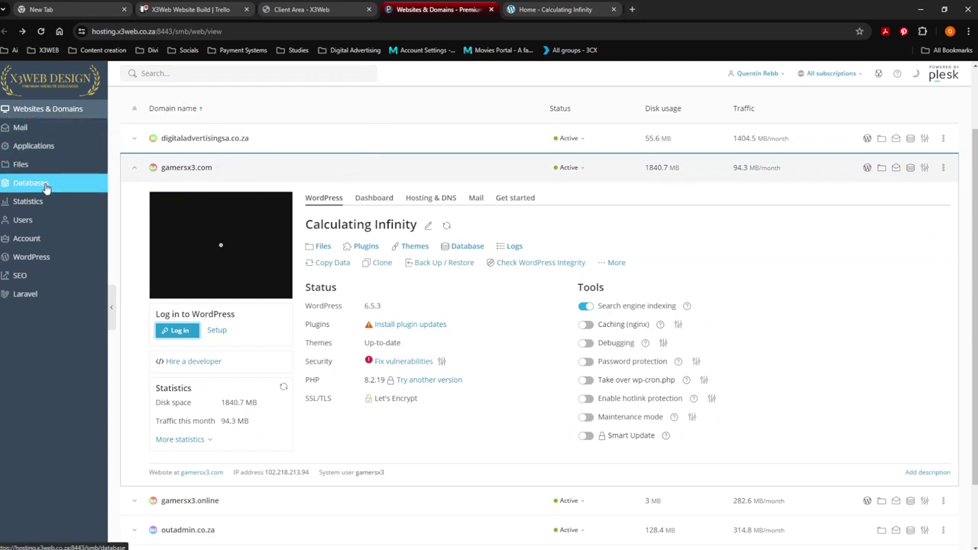
click(557, 9)
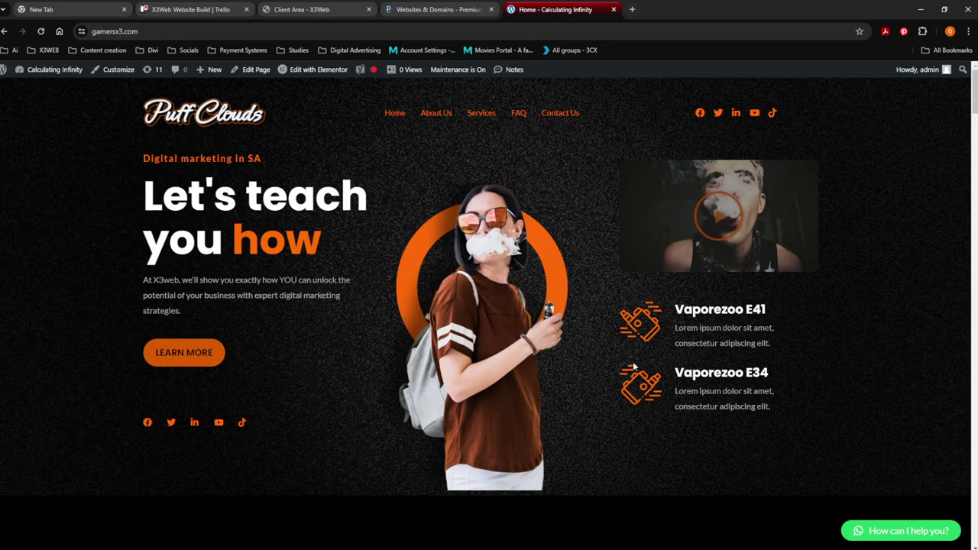
Return to the WordPress dashboard and examine the admin menu sections and their submenus, from Media through Elementor, Appearance and Plugins to Social Chat
click(3, 70)
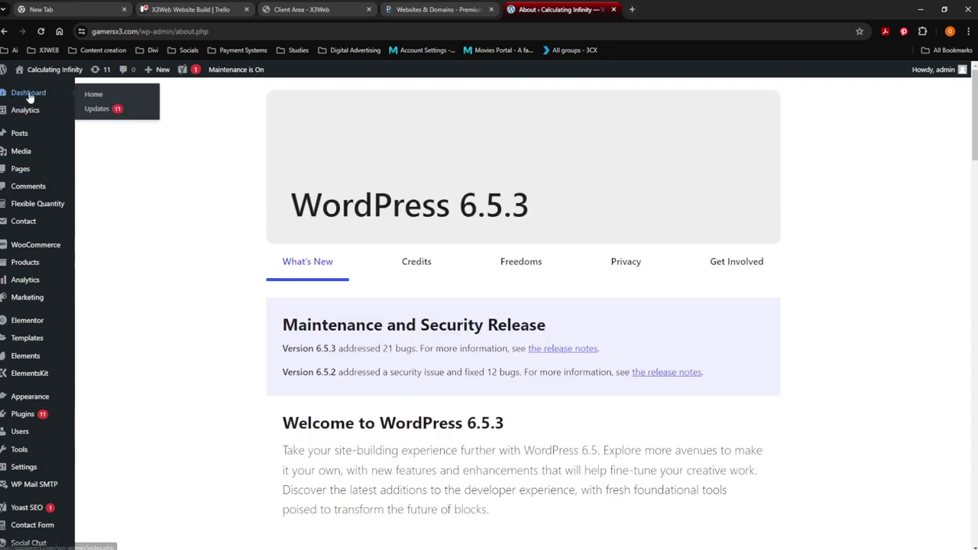
click(29, 94)
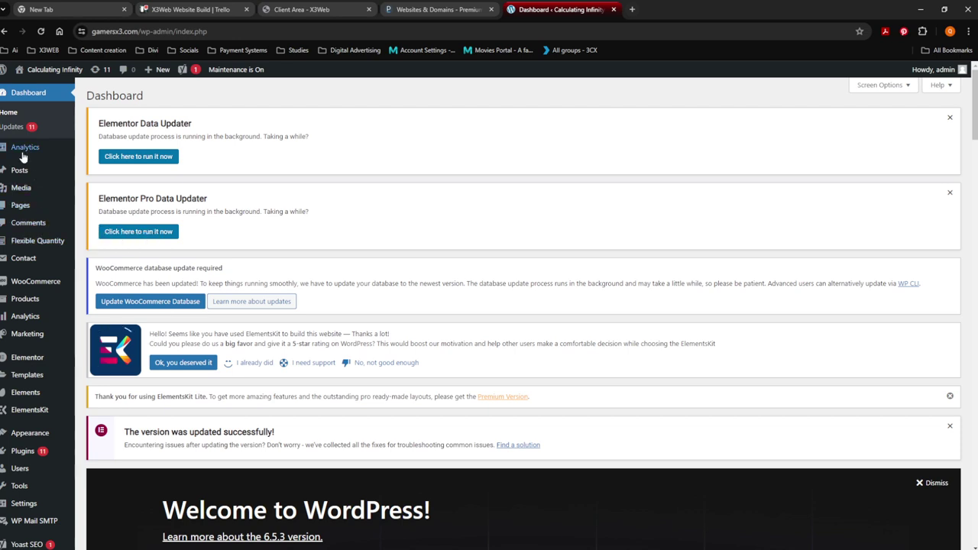
mouse_move(25, 188)
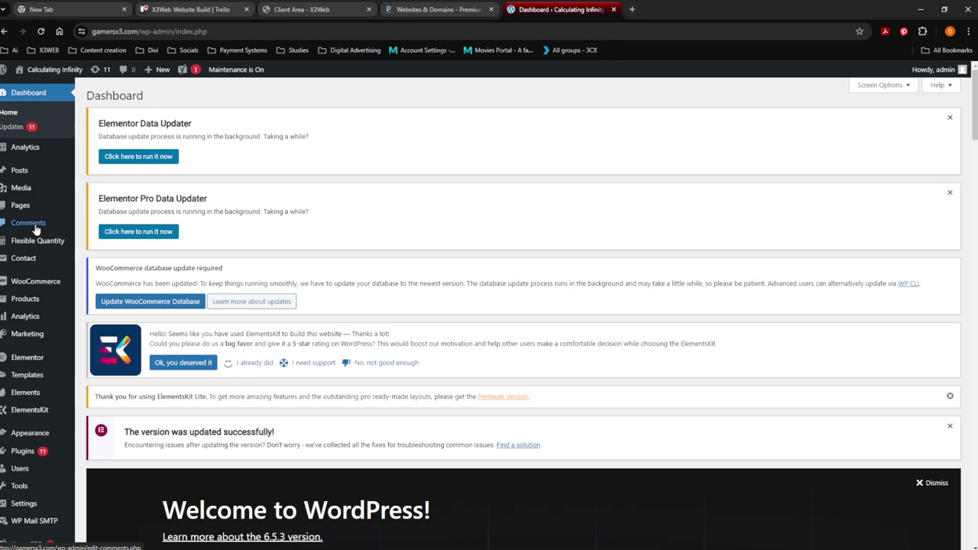
scroll(36, 228, down, 2)
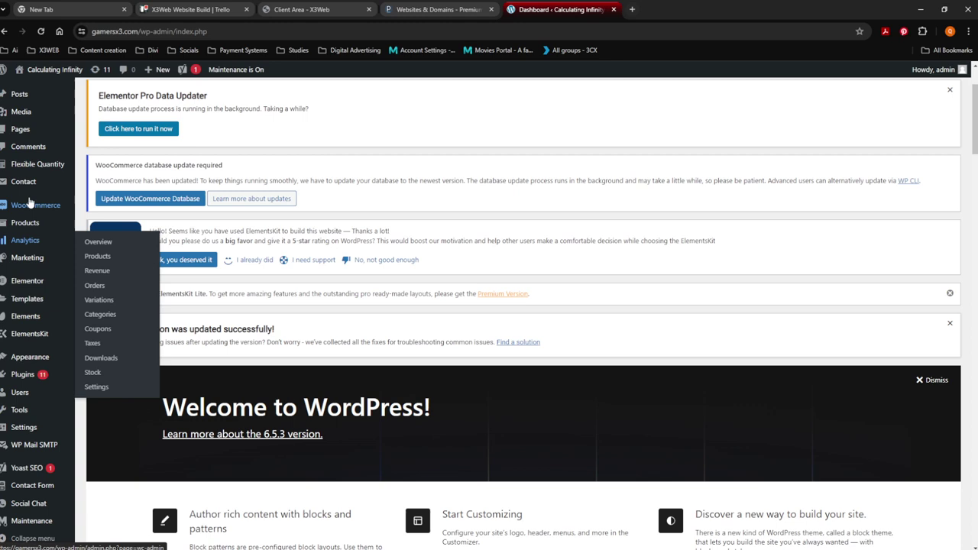
mouse_move(27, 261)
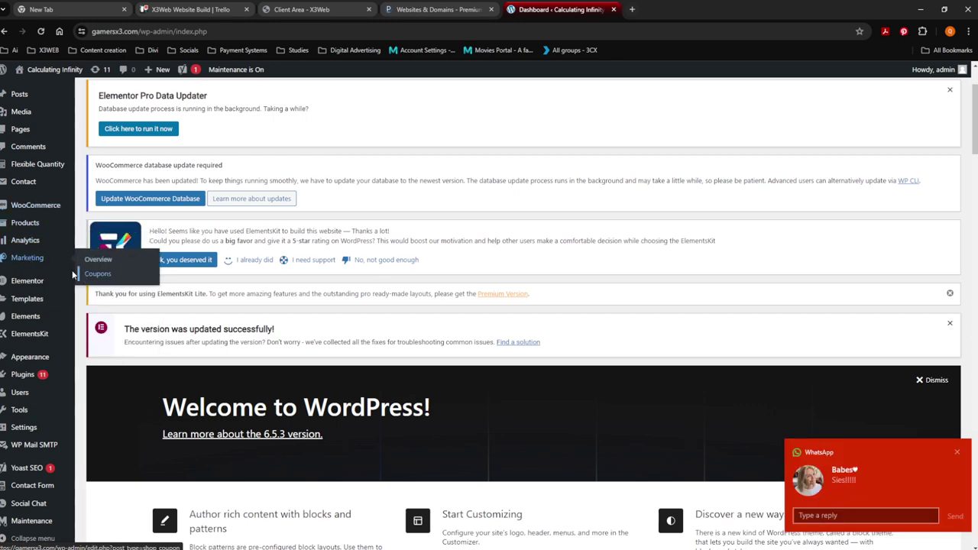
mouse_move(39, 284)
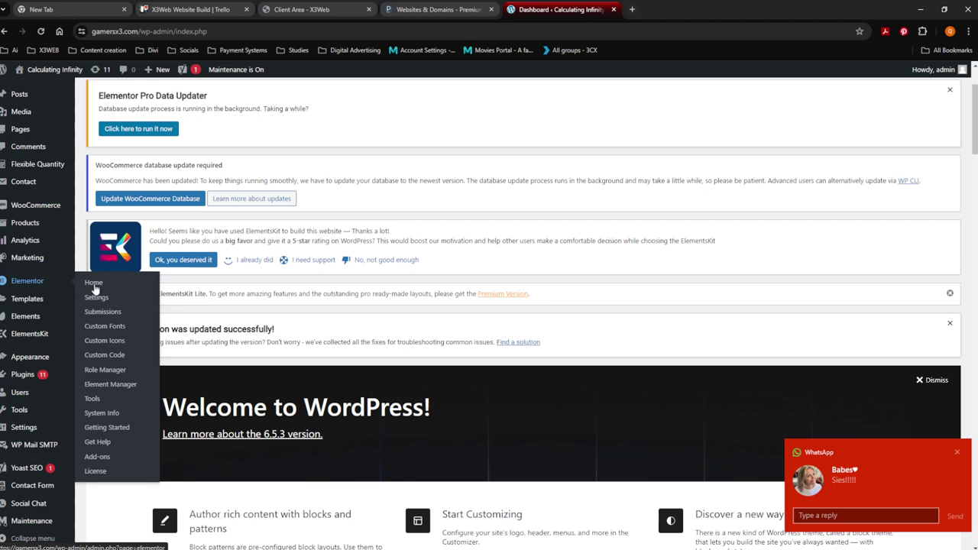
mouse_move(29, 307)
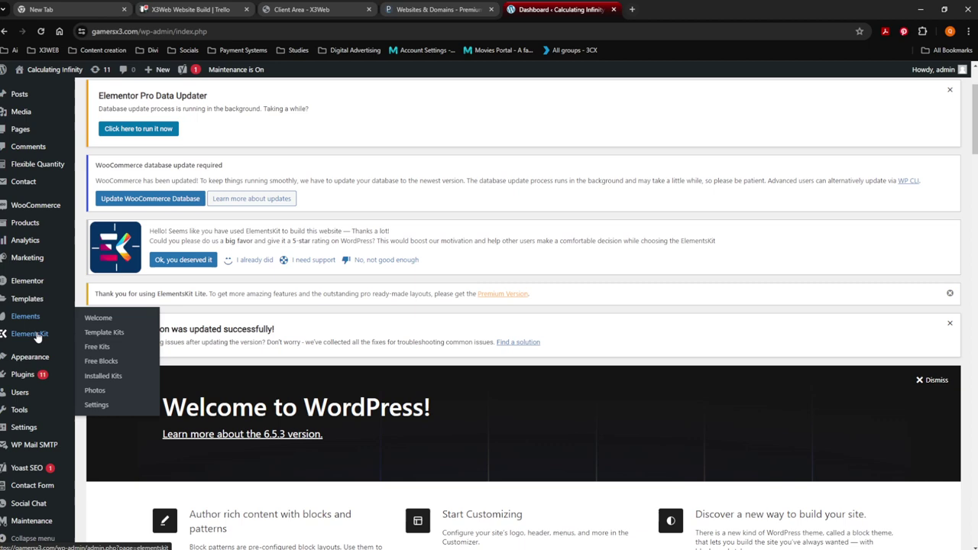
mouse_move(38, 338)
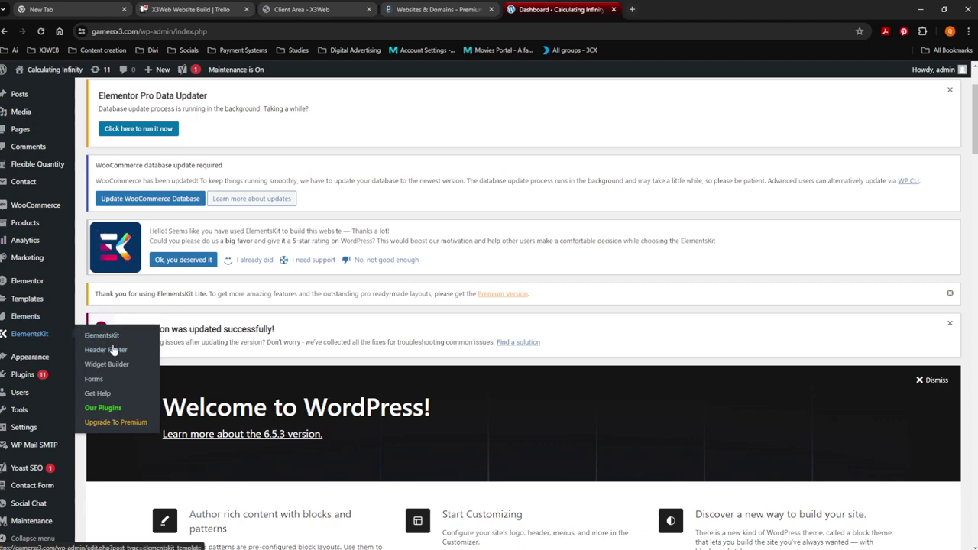
mouse_move(24, 358)
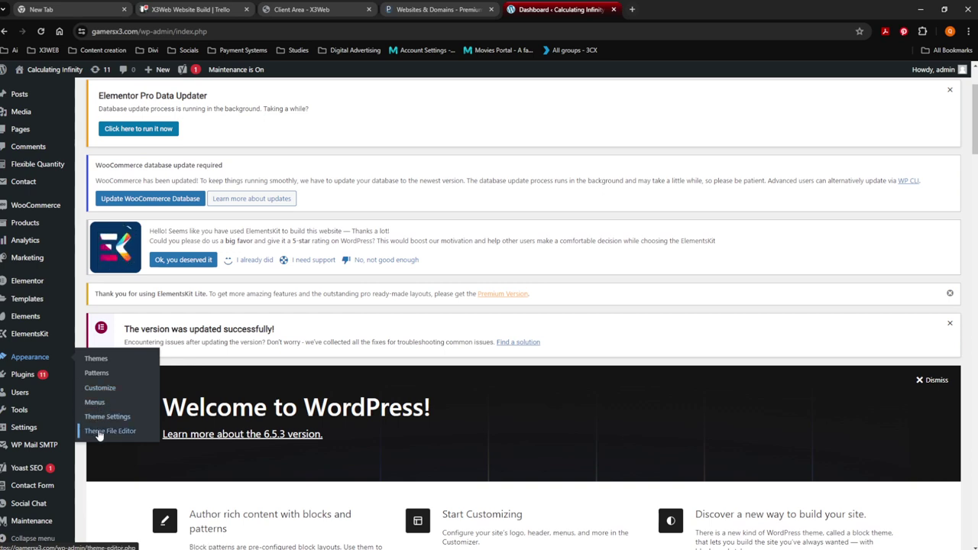
mouse_move(25, 380)
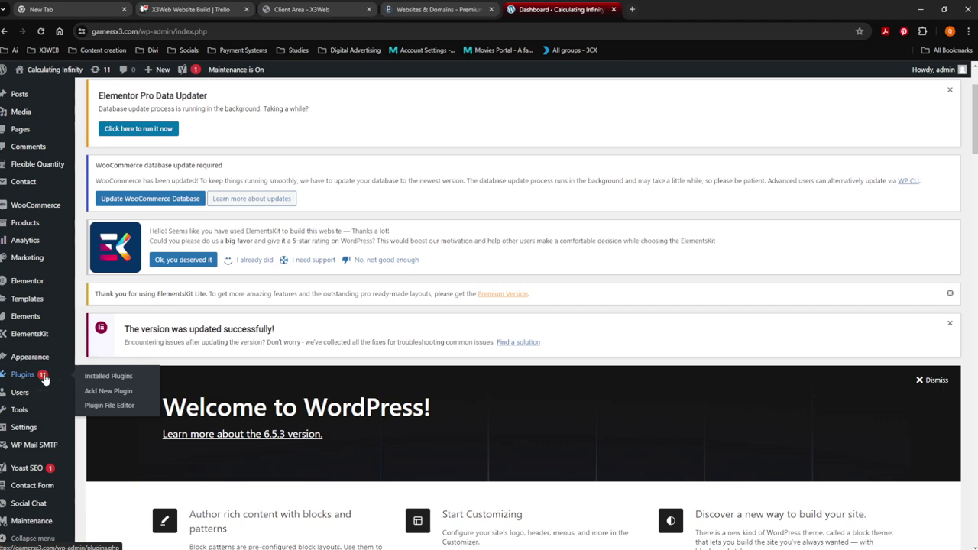
mouse_move(32, 400)
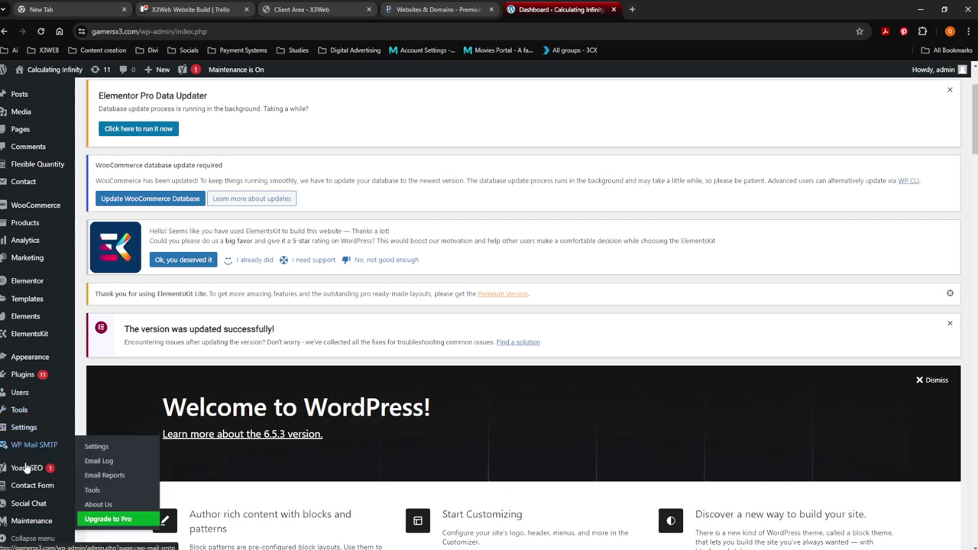
mouse_move(26, 472)
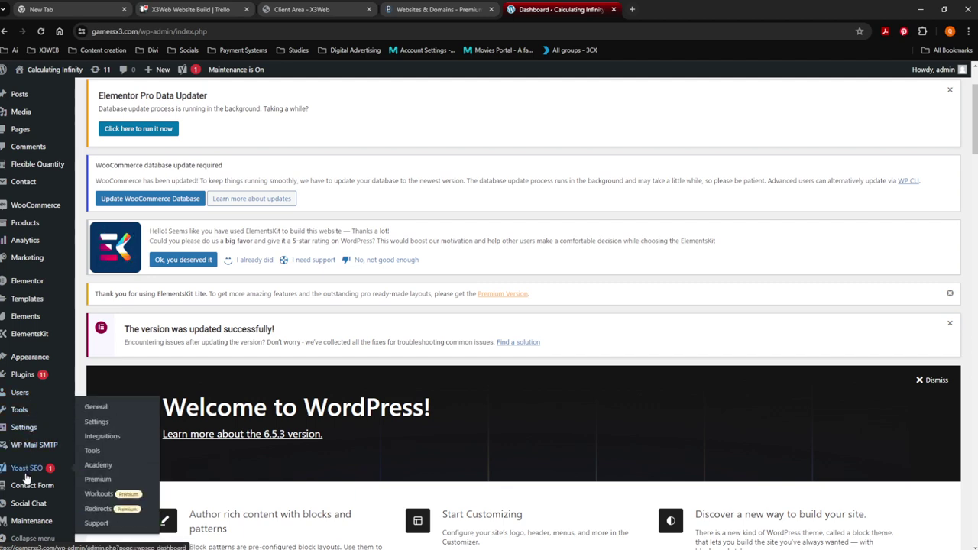
mouse_move(32, 517)
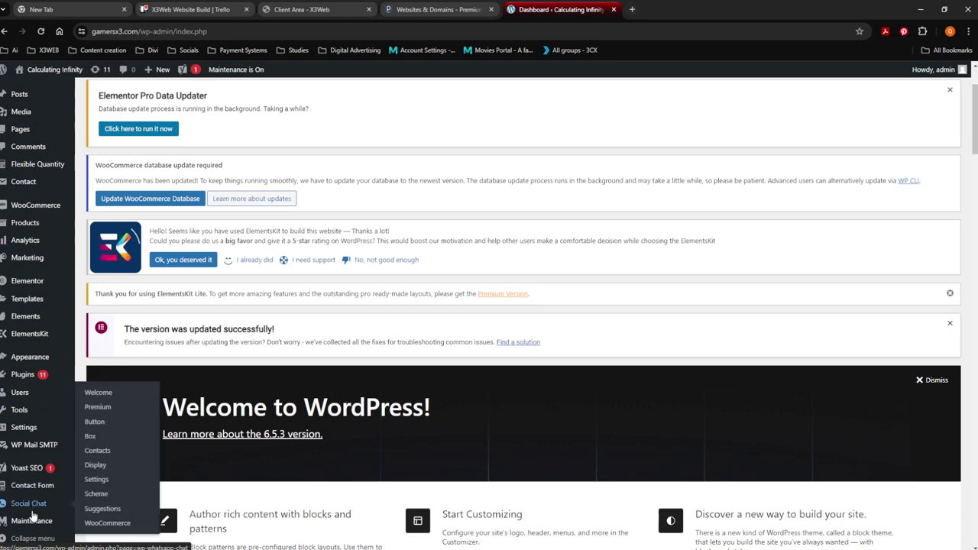
scroll(32, 516, down, 3)
scroll(33, 516, up, 5)
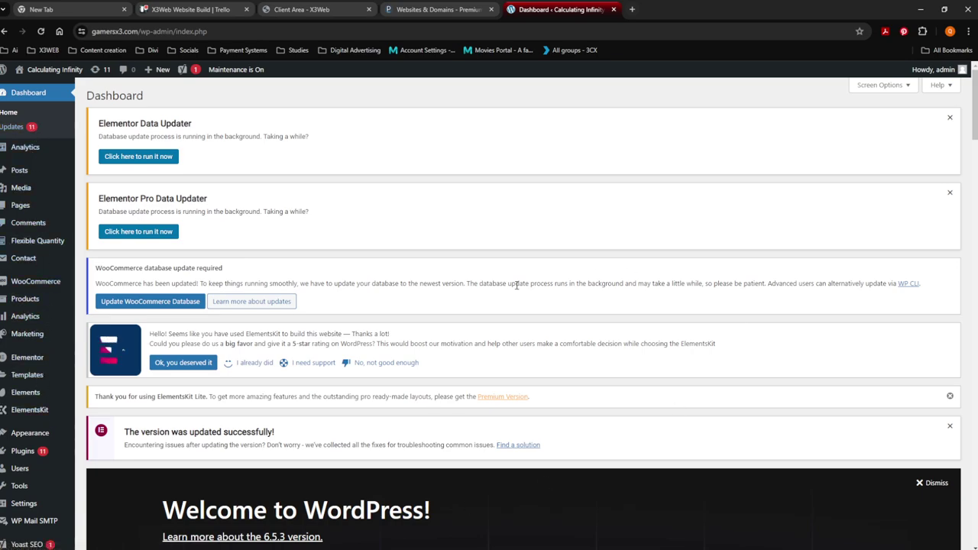
scroll(373, 332, down, 3)
scroll(373, 332, down, 8)
scroll(324, 340, up, 9)
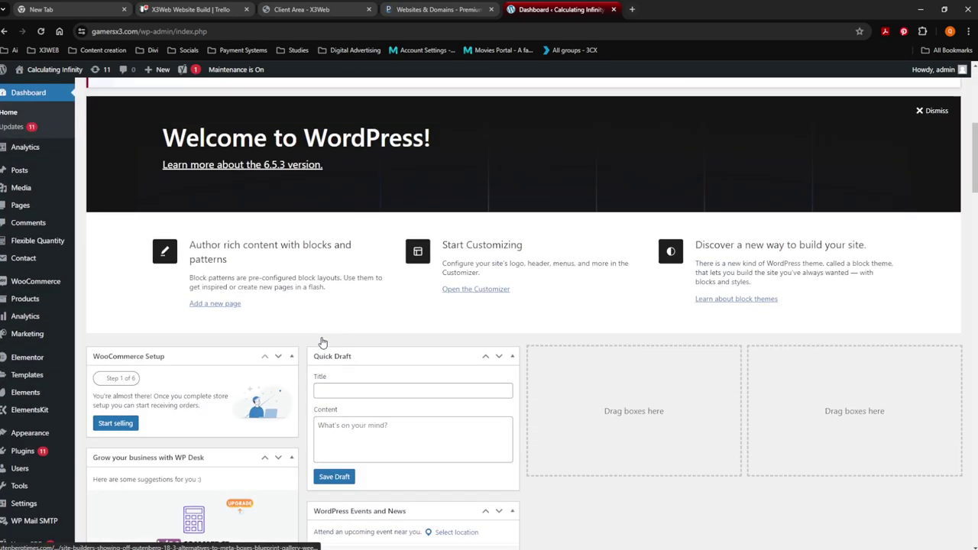
scroll(324, 343, up, 2)
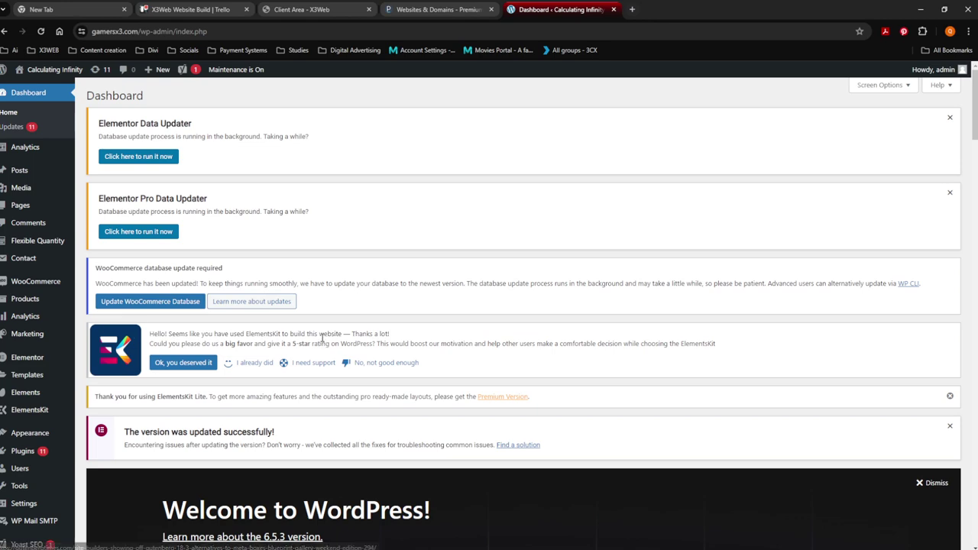